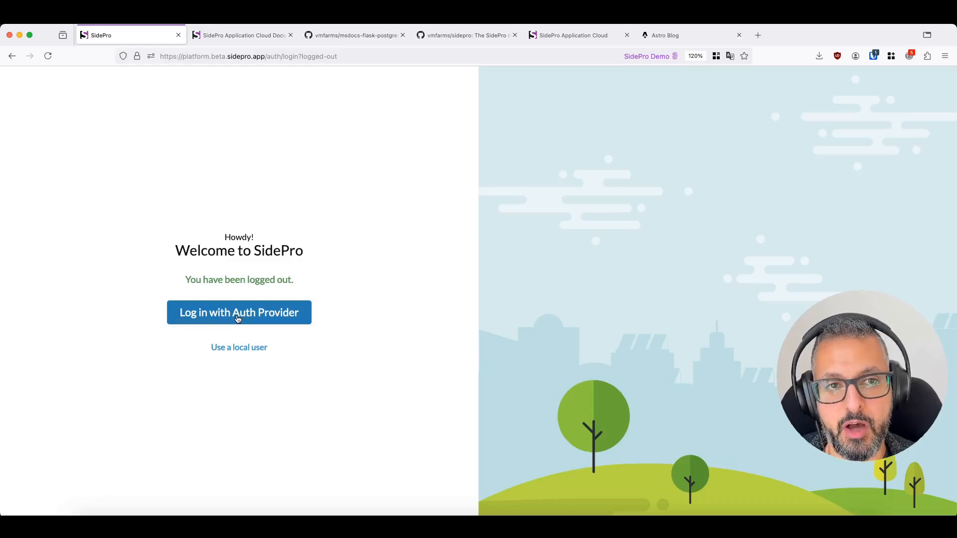
# - Sign in through the auth provider with the saved demo account's e-mail and password, and dismiss the offer to remember the password
pyautogui.click(237, 319)
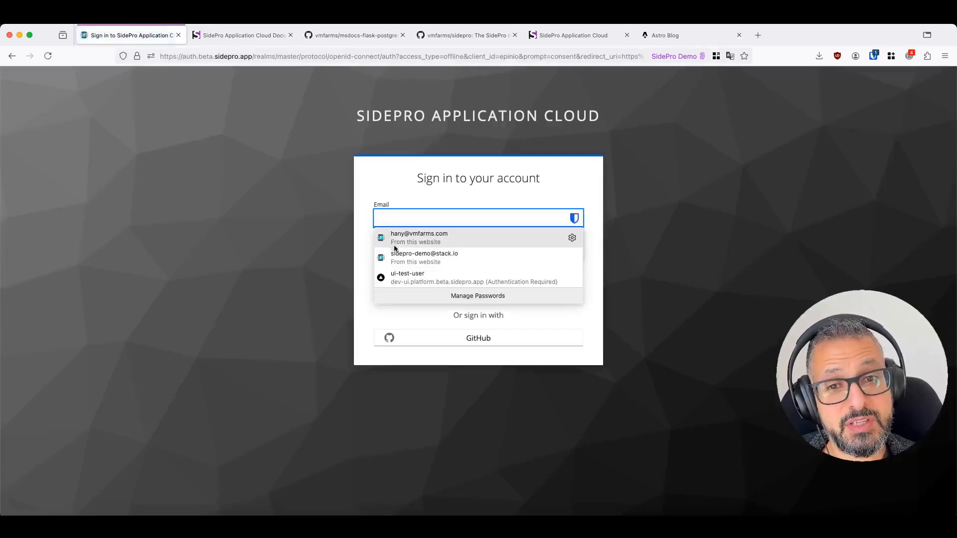
pyautogui.click(398, 254)
pyautogui.click(476, 286)
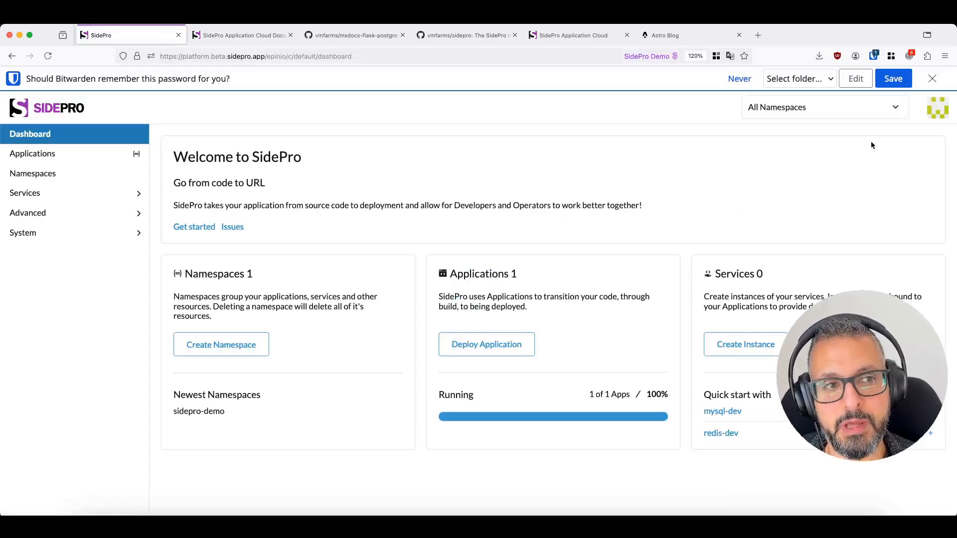
pyautogui.click(932, 78)
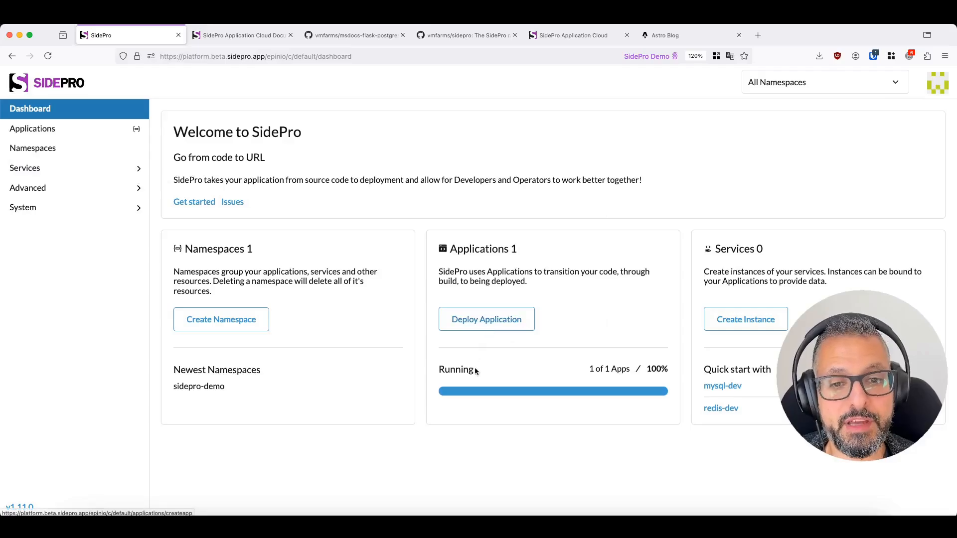
# - Look through the applications, the service instances and the catalog of available services
pyautogui.click(32, 128)
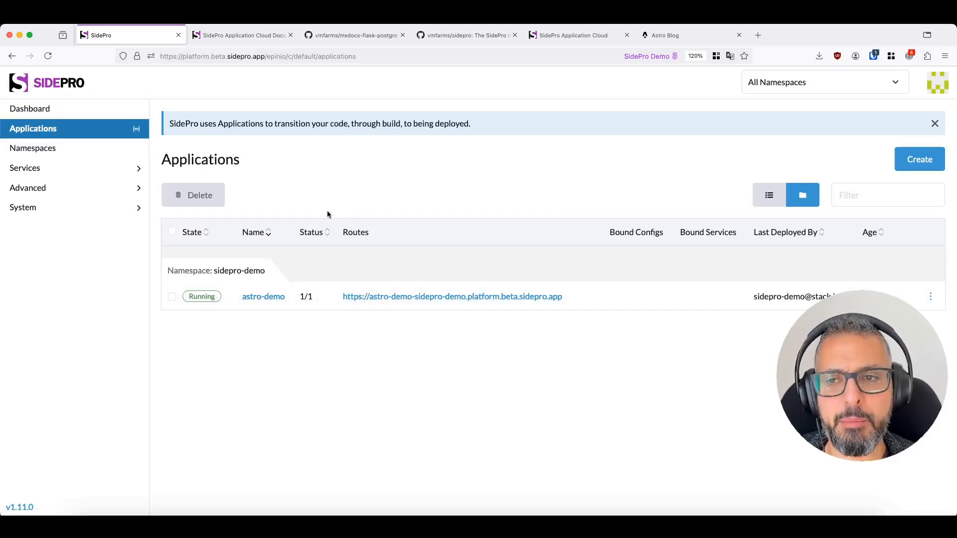
pyautogui.click(60, 177)
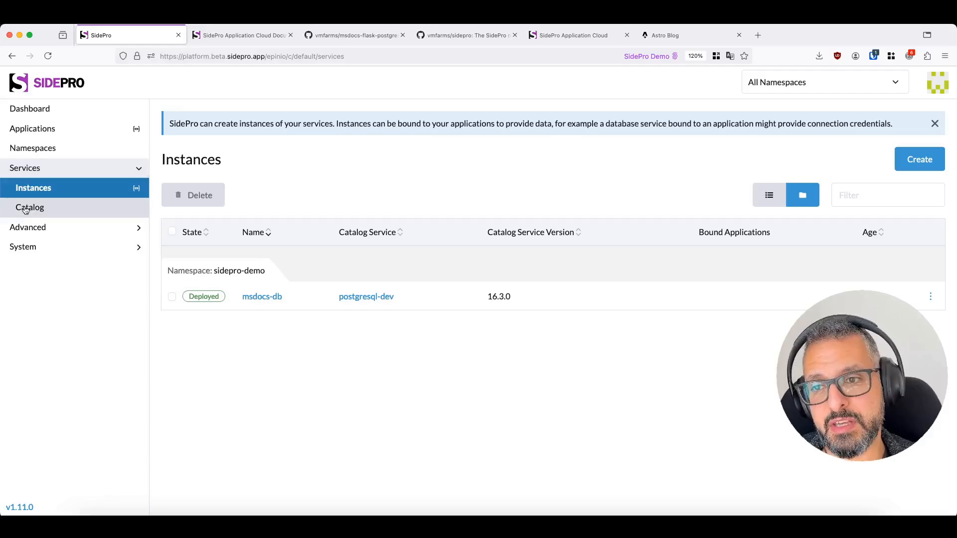
pyautogui.click(26, 209)
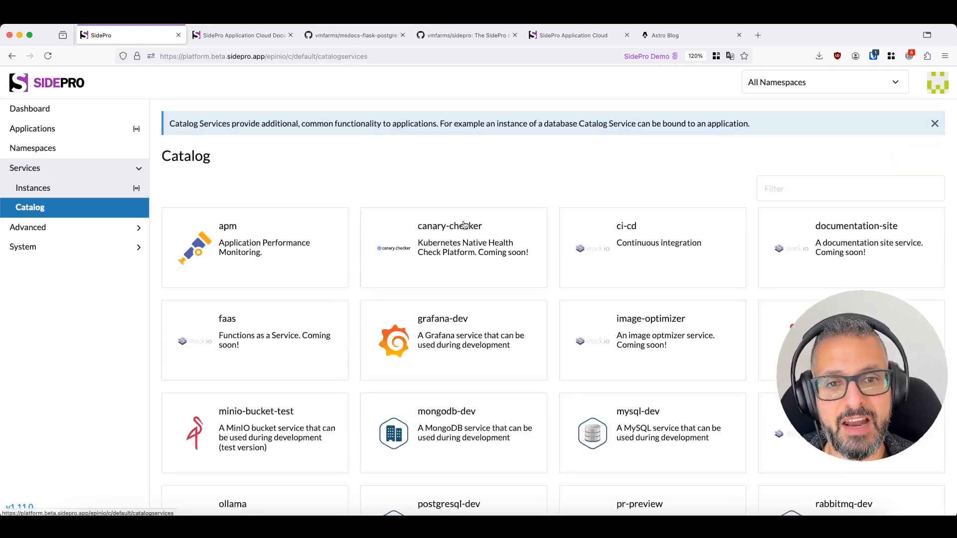
pyautogui.scroll(-3, 485, 224)
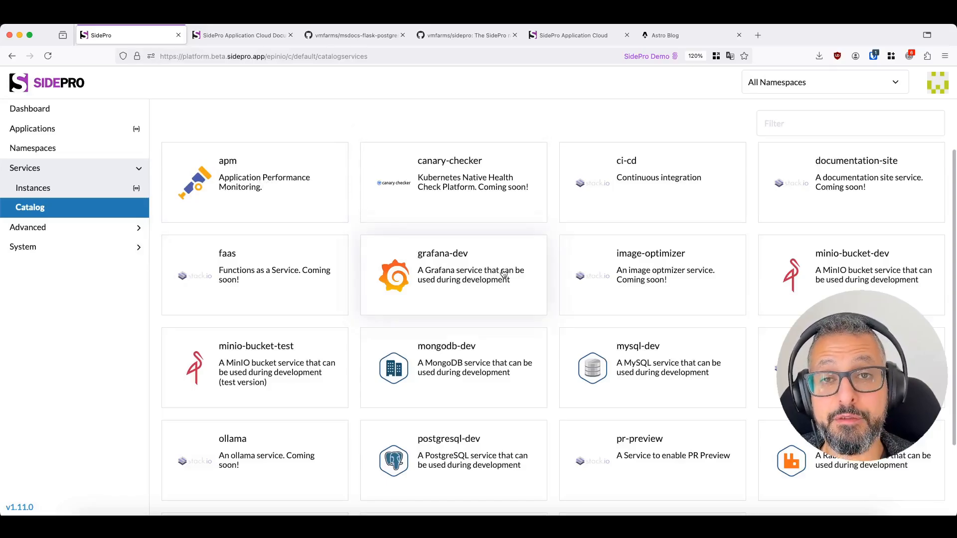
pyautogui.scroll(-3, 500, 272)
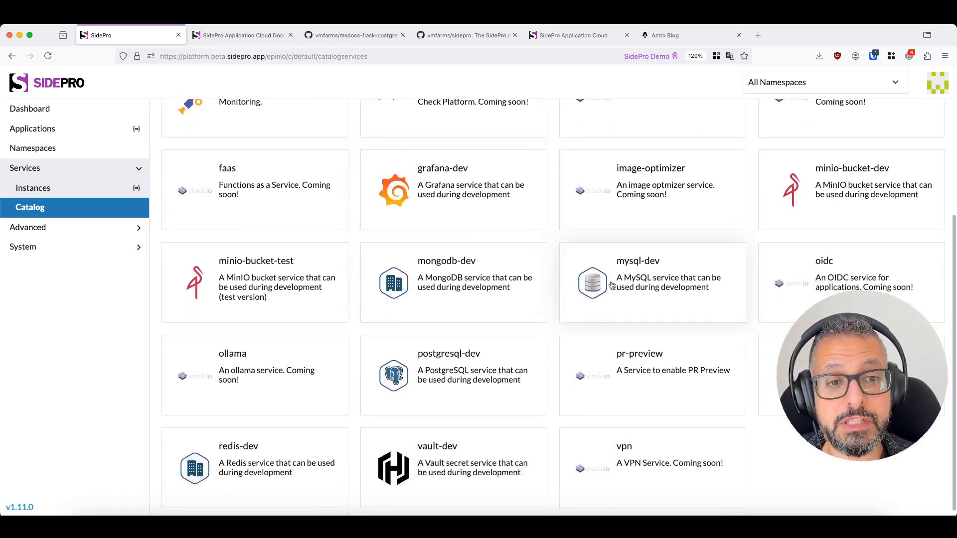
# - Start a new postgresql-dev service instance from the catalog and name it msdocs-db2
pyautogui.click(396, 355)
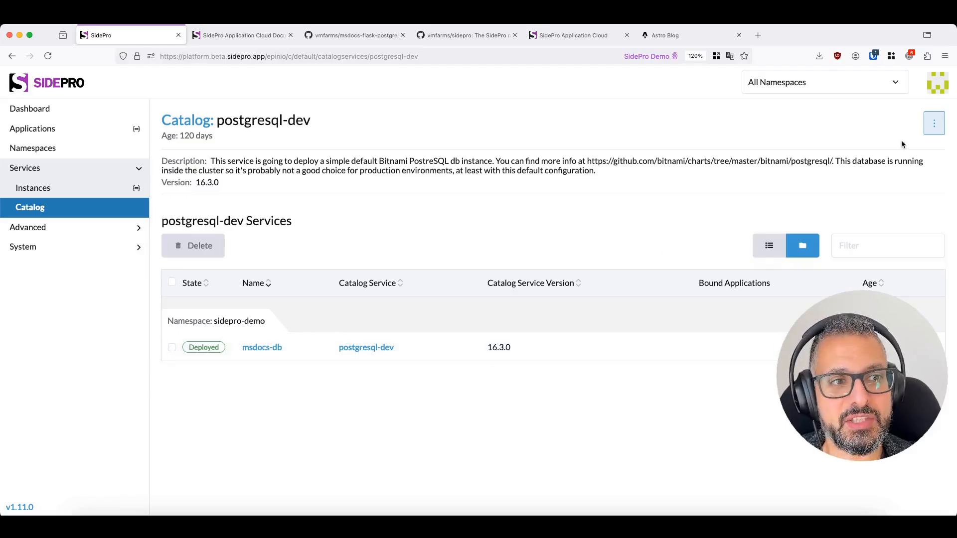
pyautogui.click(934, 123)
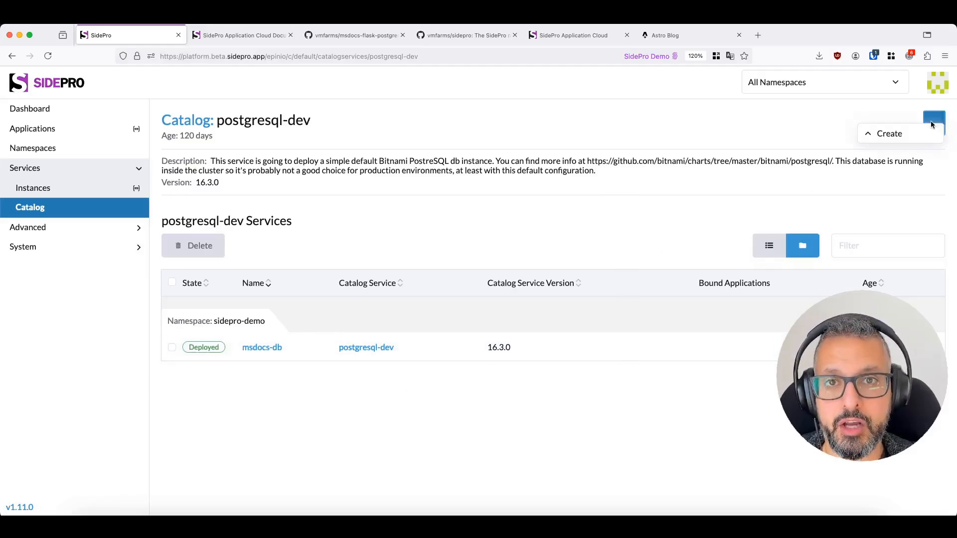
pyautogui.click(906, 135)
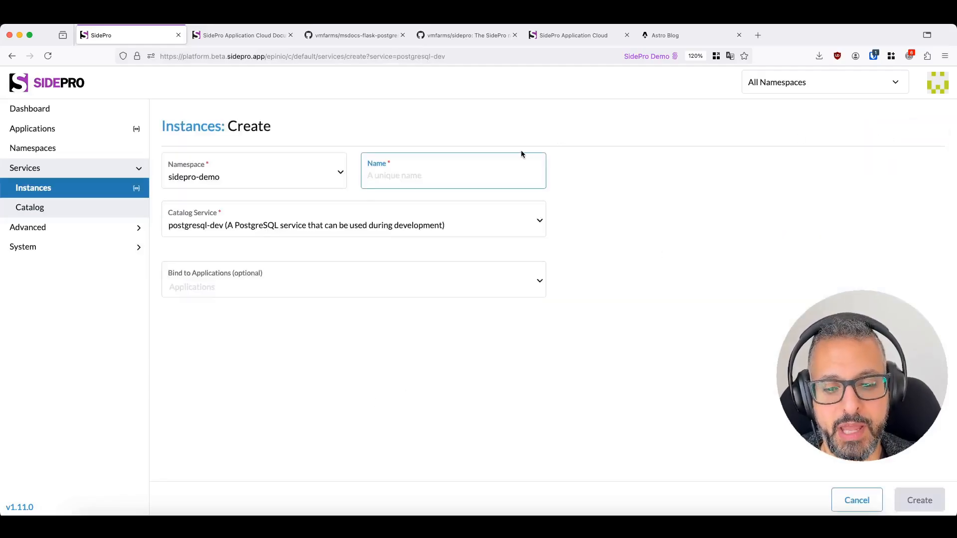
pyautogui.write('msdocs-db')
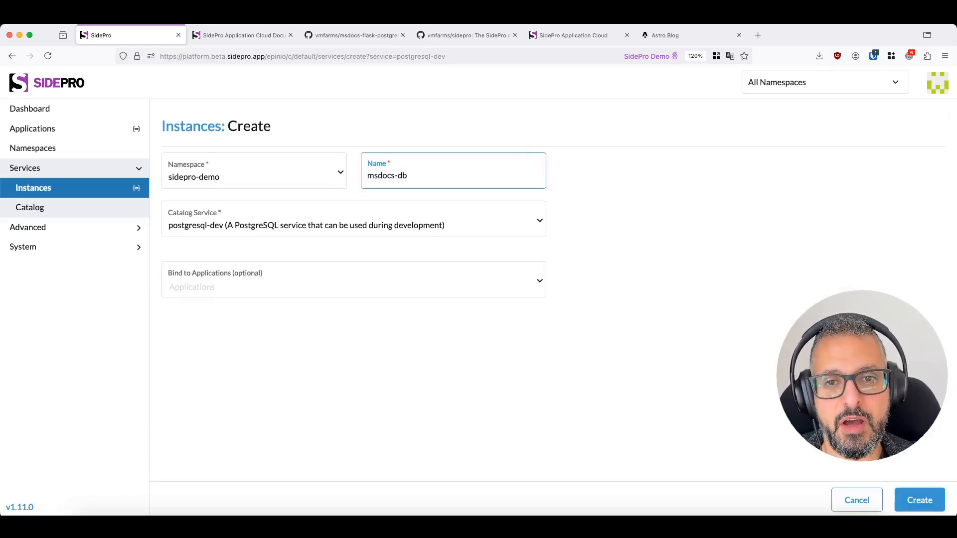
pyautogui.write('2')
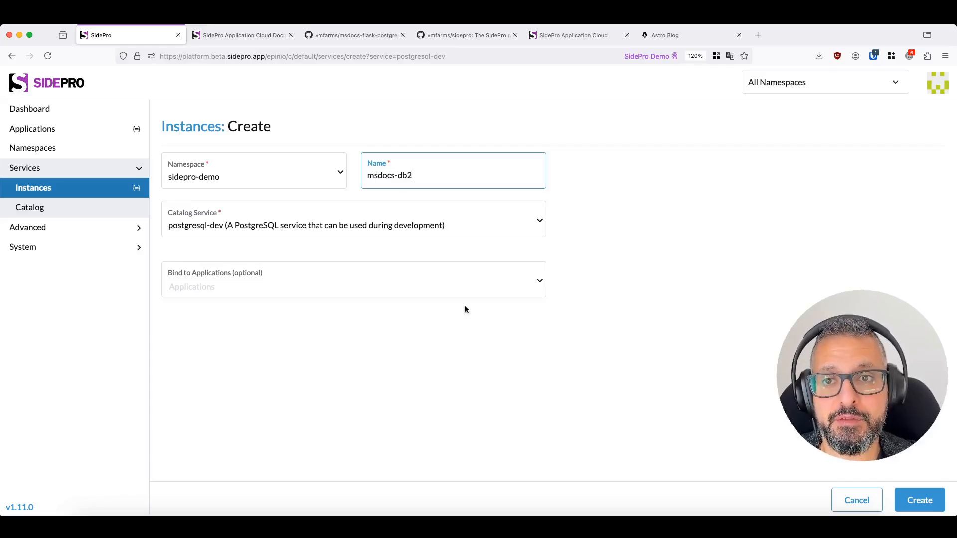
# - Read the PostgreSQL service page under Platform Services in the SidePro documentation
pyautogui.click(231, 37)
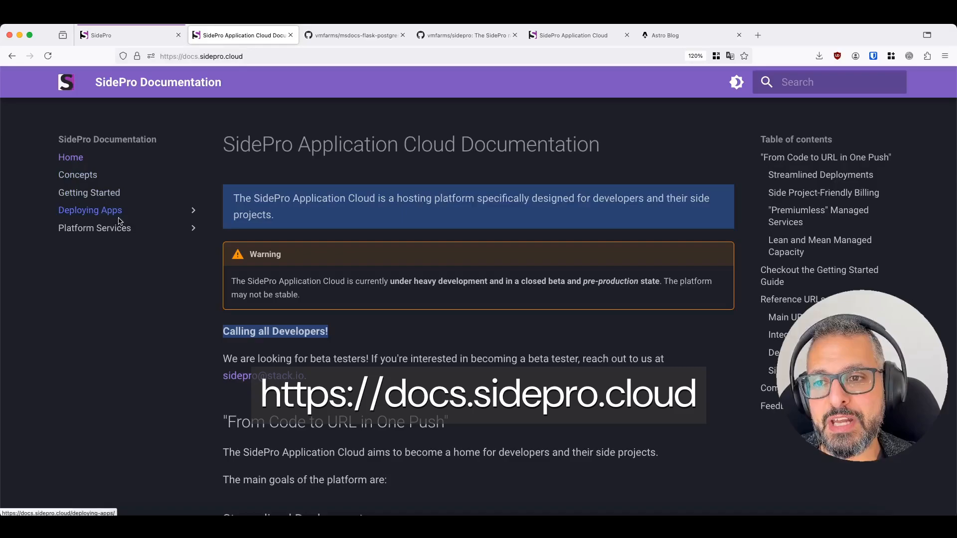
pyautogui.click(102, 228)
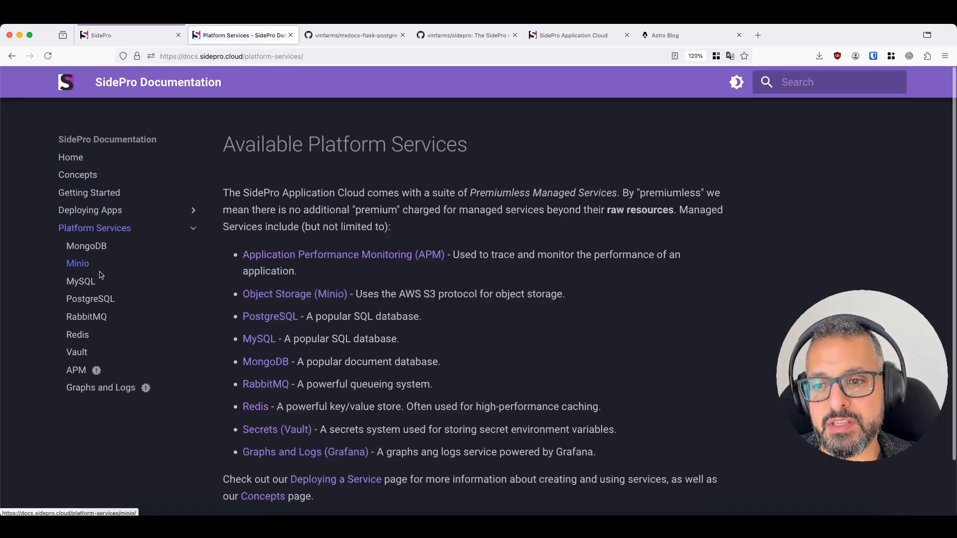
pyautogui.click(98, 299)
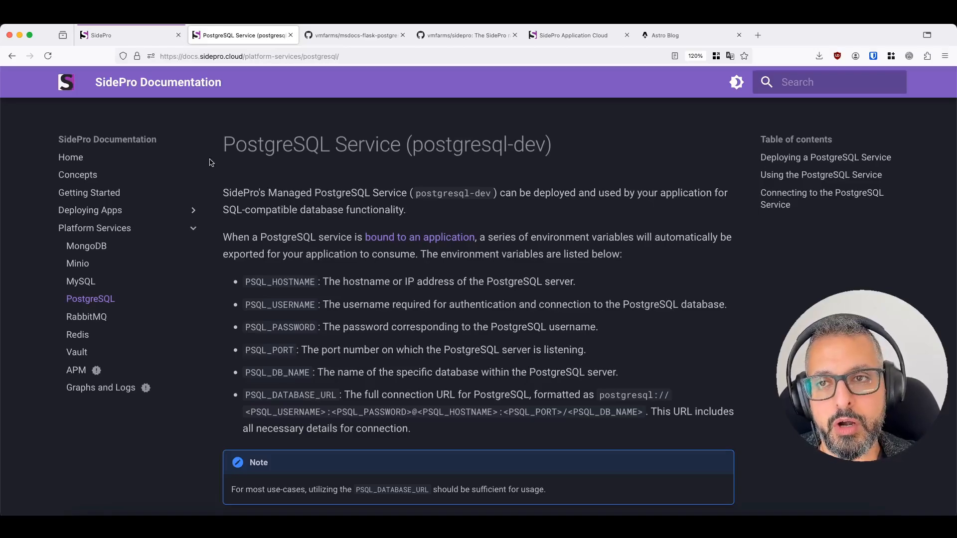
# - Return to the SidePro instance form and create the msdocs-db2 service without binding it to an application
pyautogui.click(127, 36)
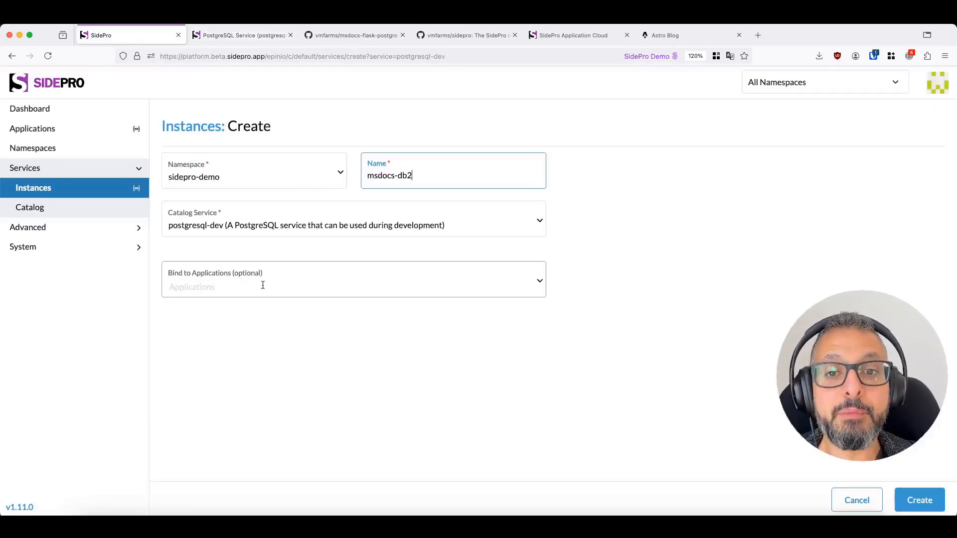
pyautogui.click(914, 498)
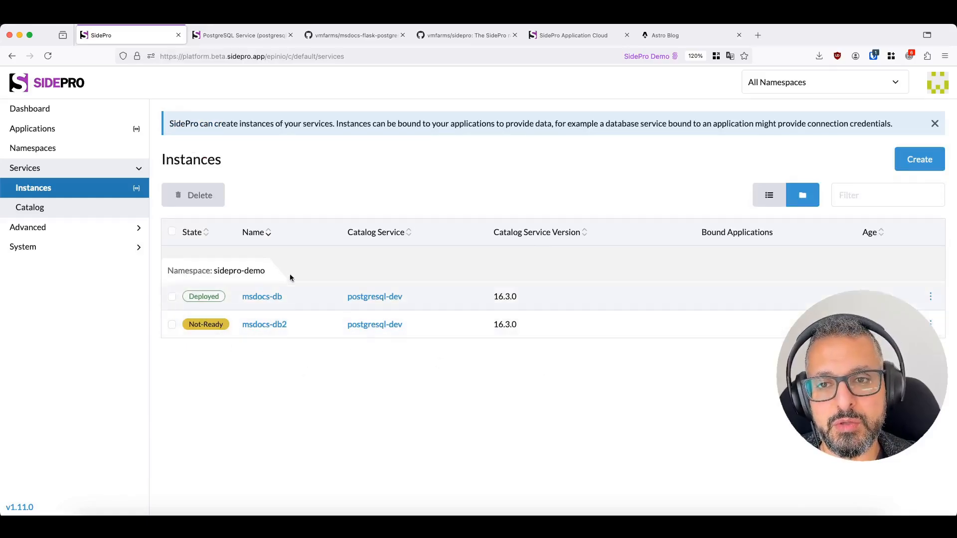
# - Start creating a new application with Git URL as its source type
pyautogui.click(55, 136)
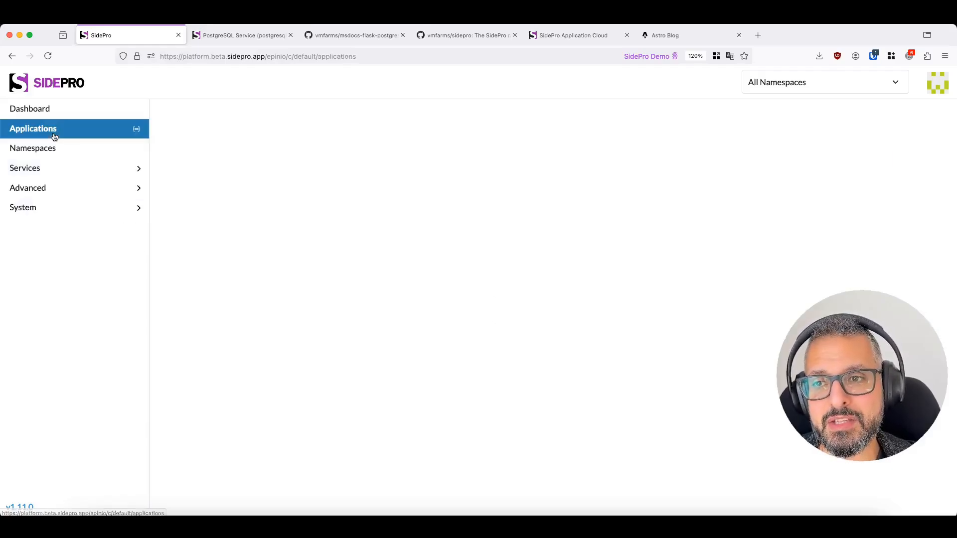
pyautogui.click(931, 158)
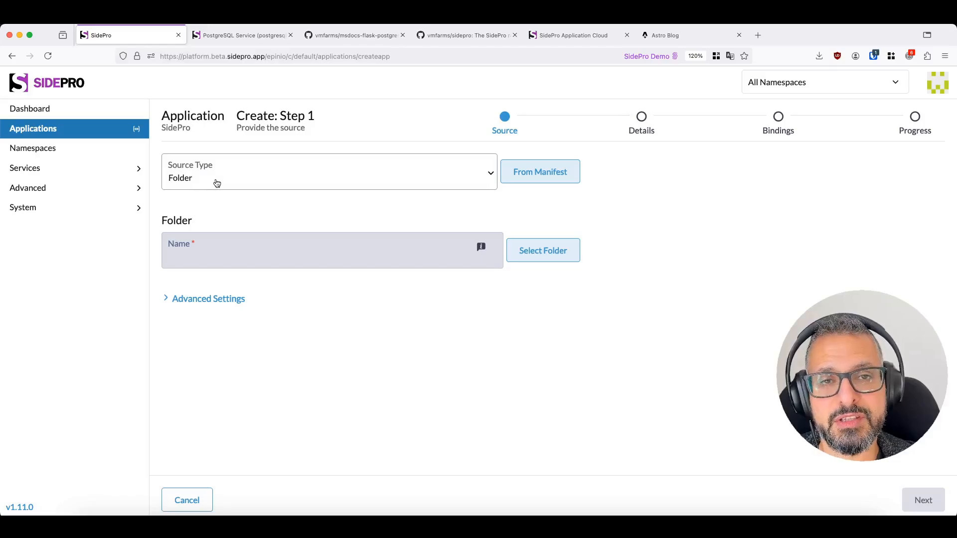
pyautogui.click(217, 184)
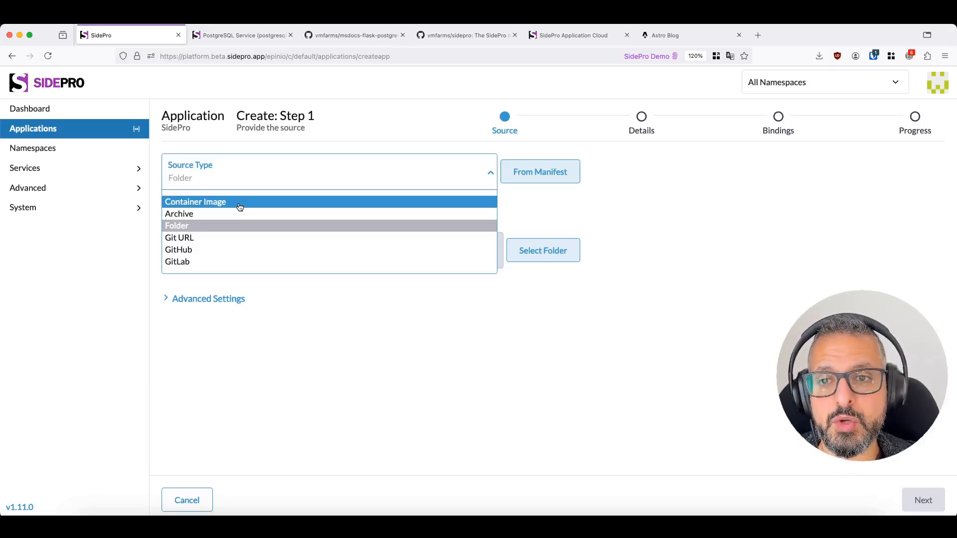
pyautogui.click(198, 238)
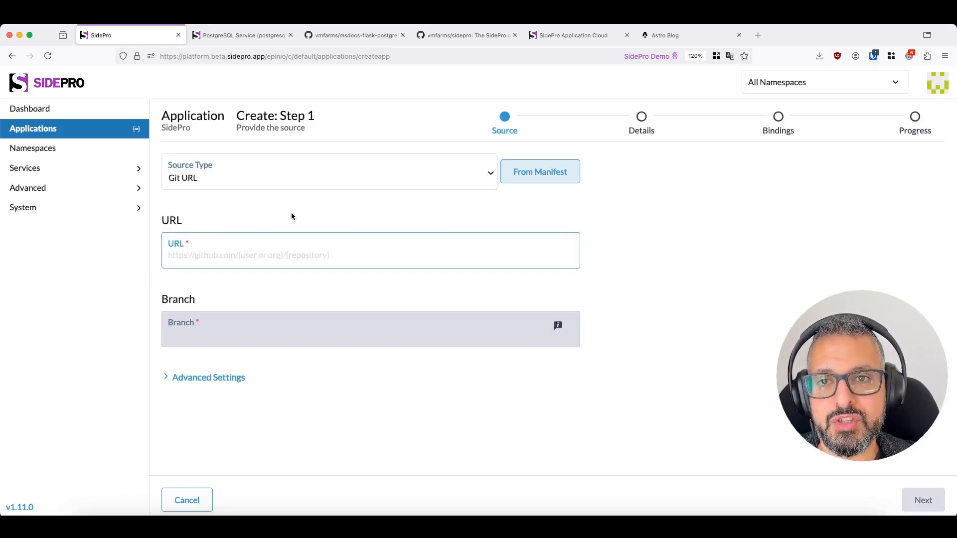
# - Copy the HTTPS clone URL of the msdocs-flask-postgresql-sample-app repository from GitHub and enter it as the application's source URL
pyautogui.click(328, 38)
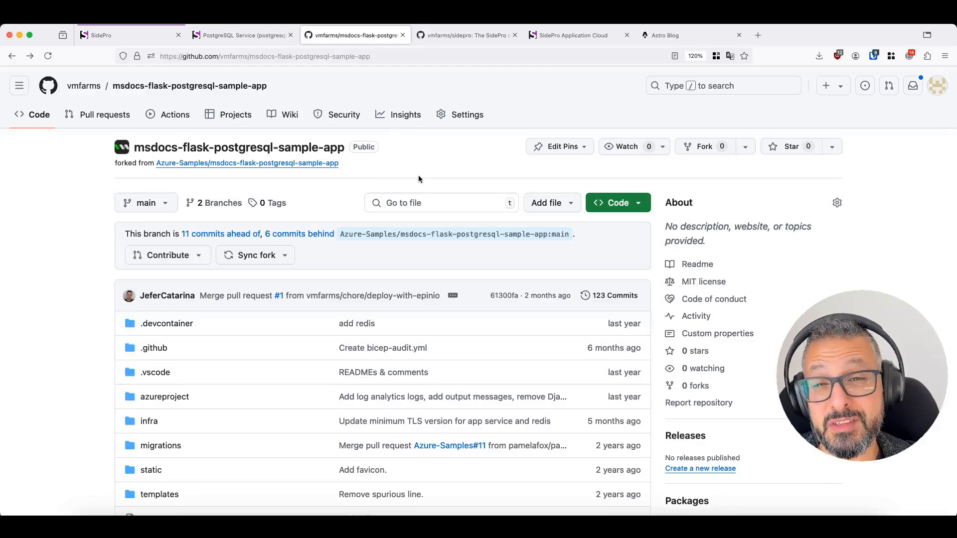
pyautogui.click(616, 204)
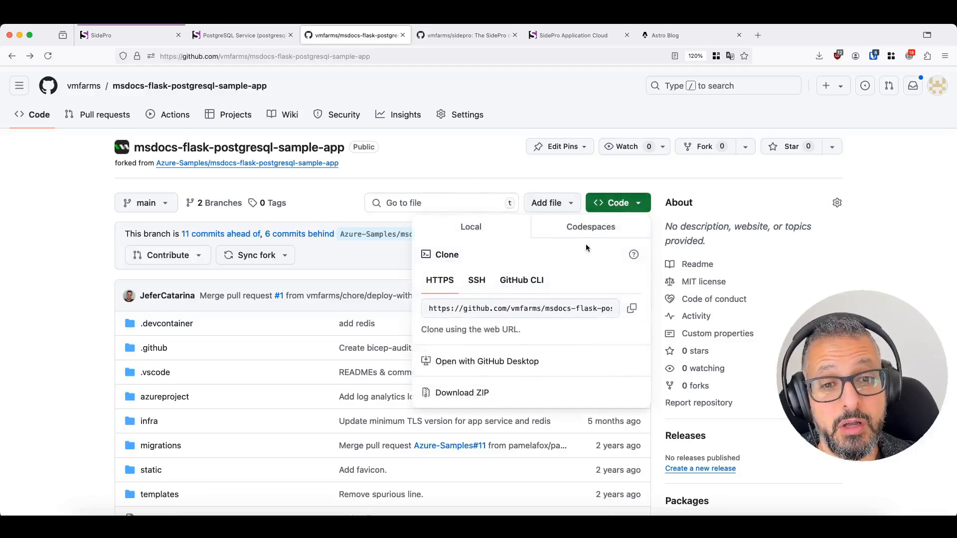
pyautogui.click(629, 309)
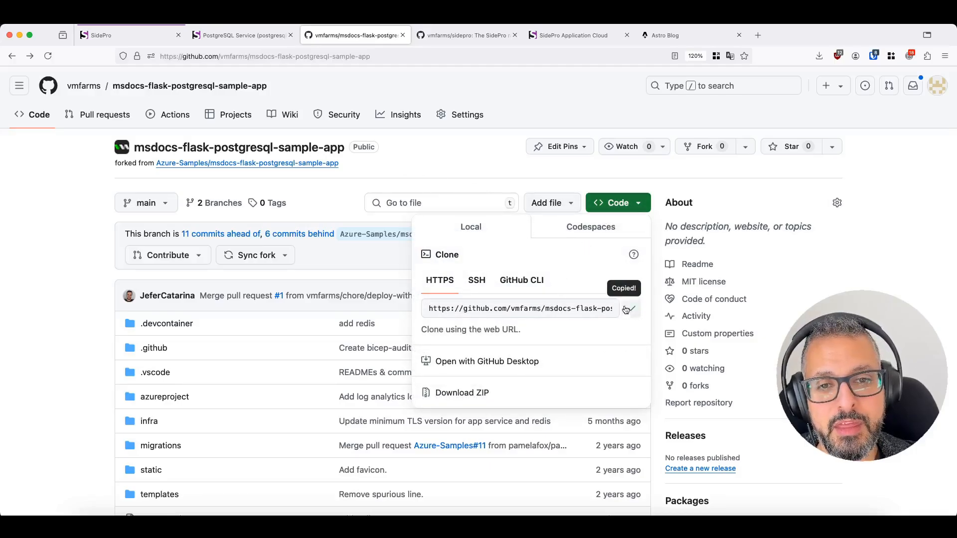
pyautogui.click(104, 35)
pyautogui.press('super+v')
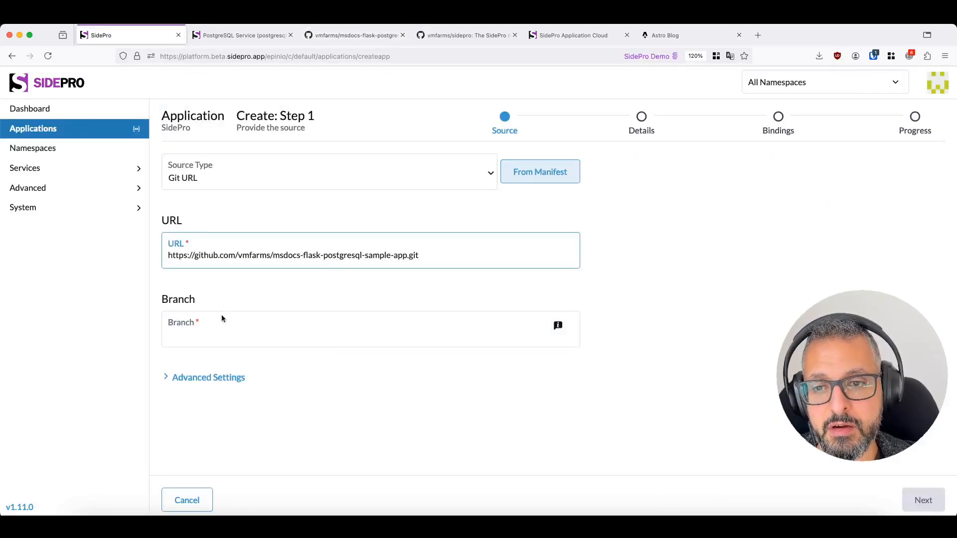
# - Set the source branch to main and continue to the application details
pyautogui.click(228, 334)
pyautogui.write('main')
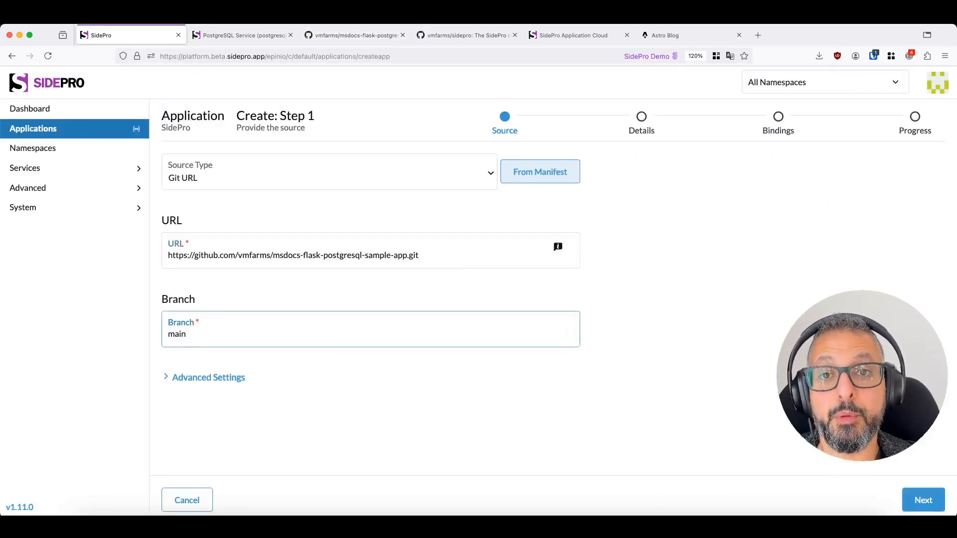
pyautogui.click(929, 501)
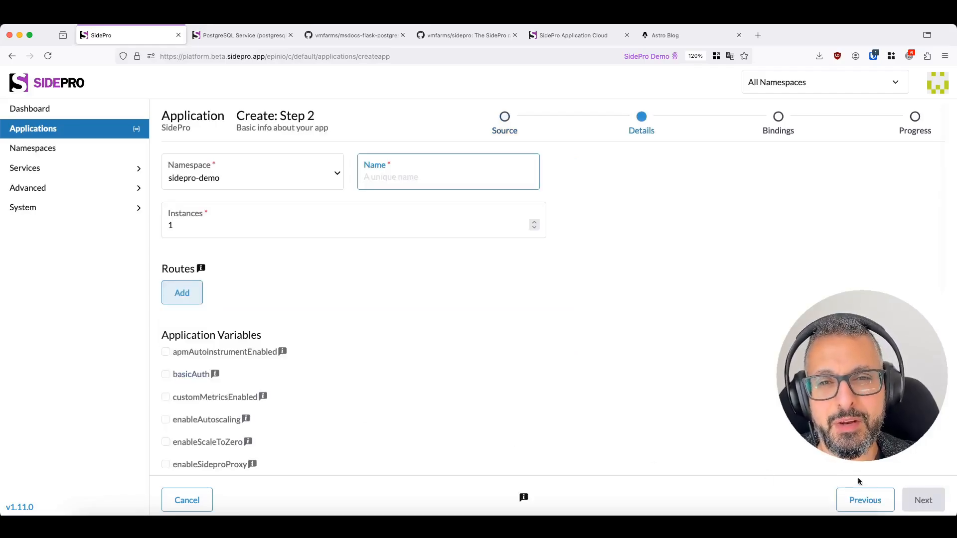
# - Name the application msdocs and review the application variables down to the environment variables section
pyautogui.write('m')
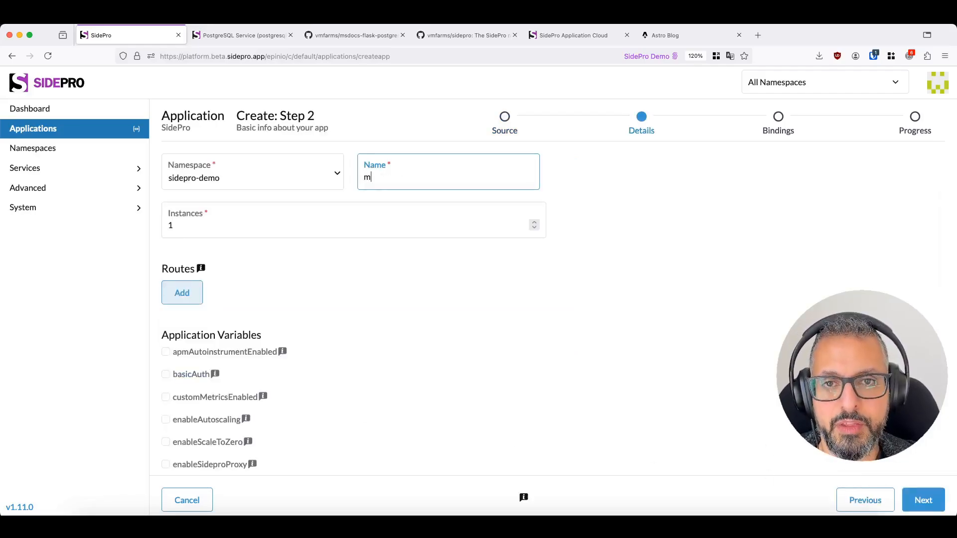
pyautogui.write('sdocs')
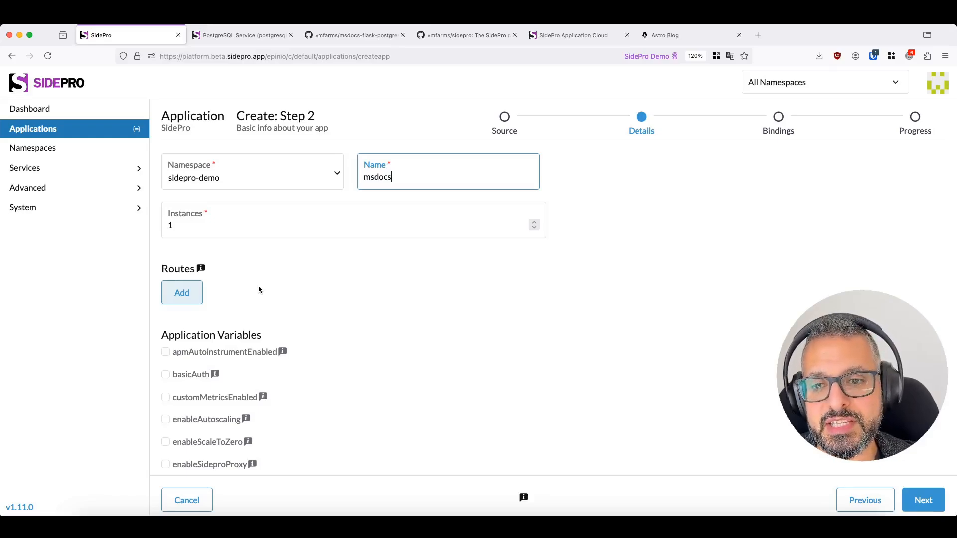
pyautogui.scroll(-3, 323, 307)
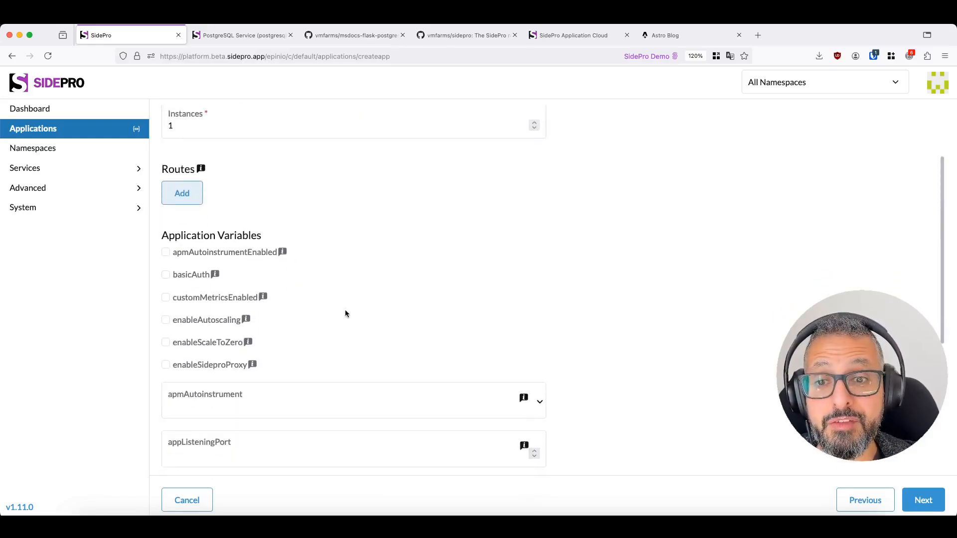
pyautogui.moveTo(246, 347)
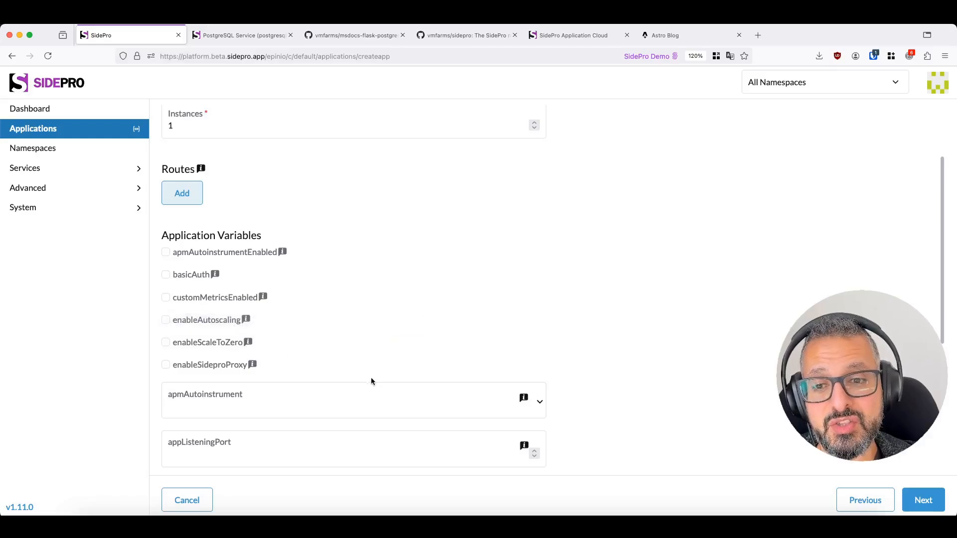
pyautogui.scroll(-4, 323, 321)
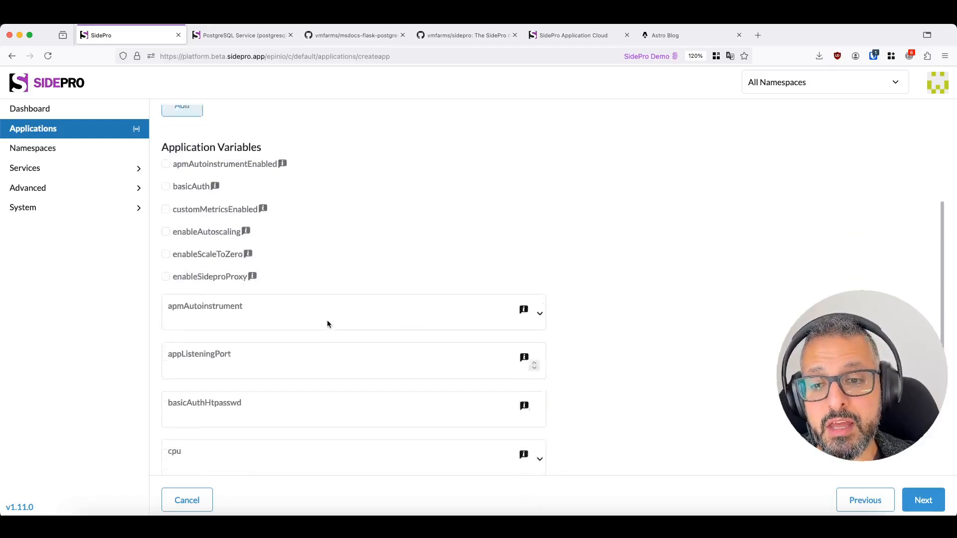
pyautogui.scroll(-4, 253, 415)
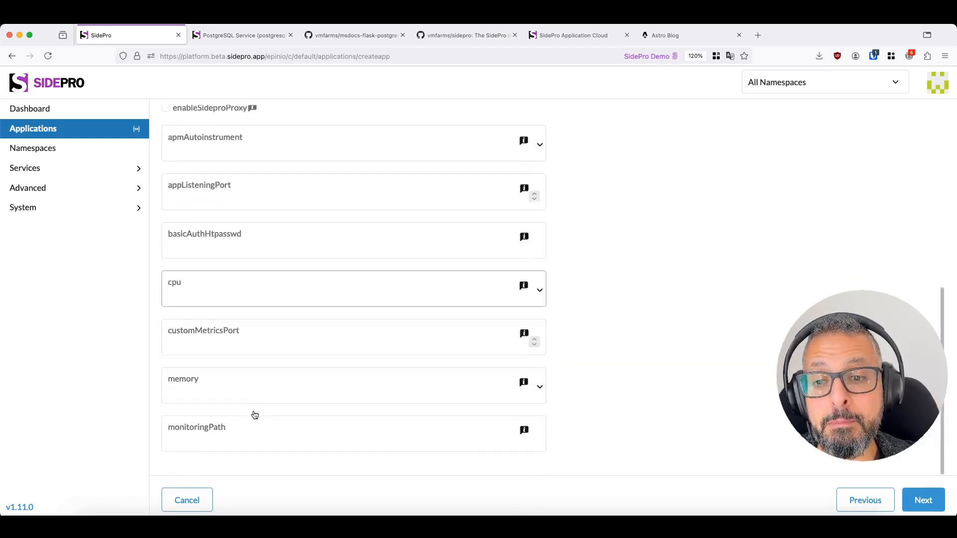
pyautogui.scroll(-2, 581, 396)
pyautogui.scroll(-1, 583, 397)
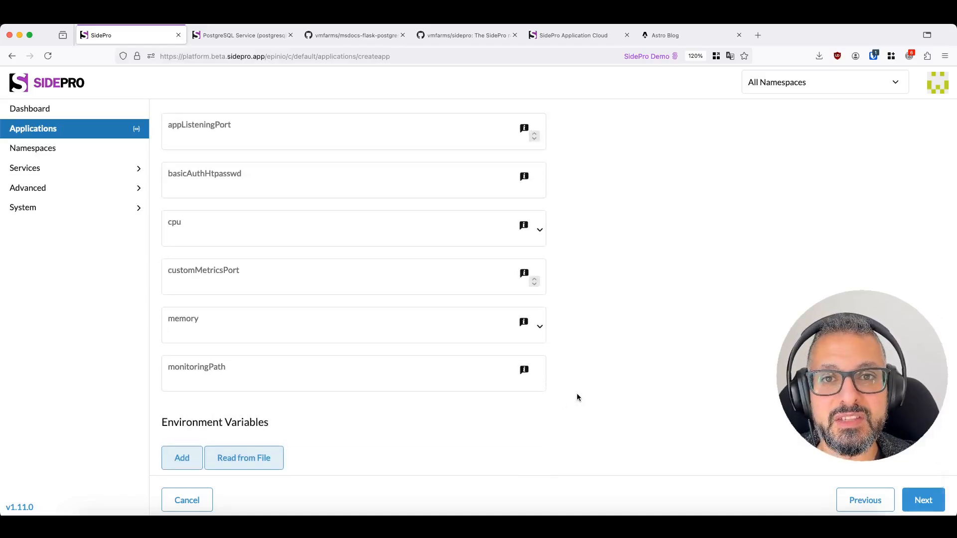
# - Load the application's environment variables from env.txt in the msdocs folder and continue to the bindings
pyautogui.click(258, 462)
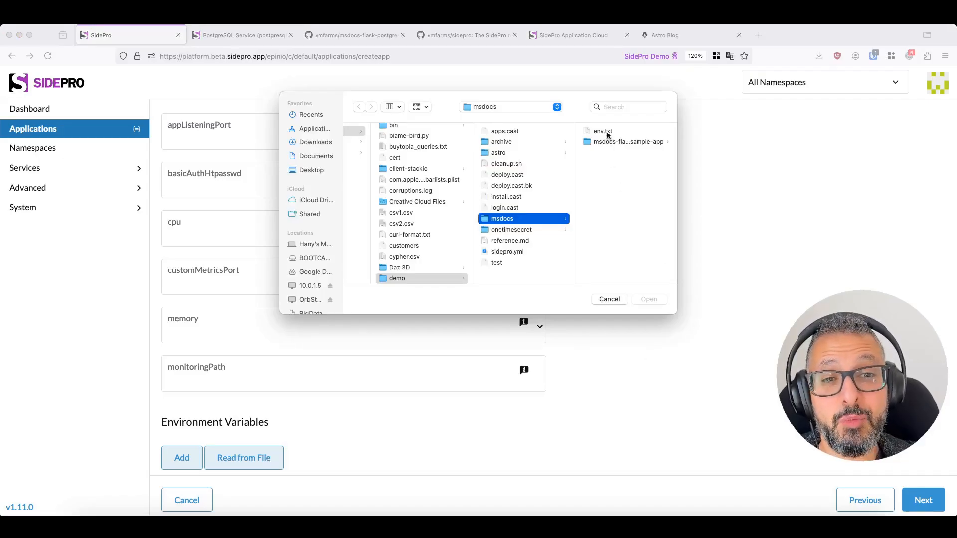
pyautogui.click(603, 131)
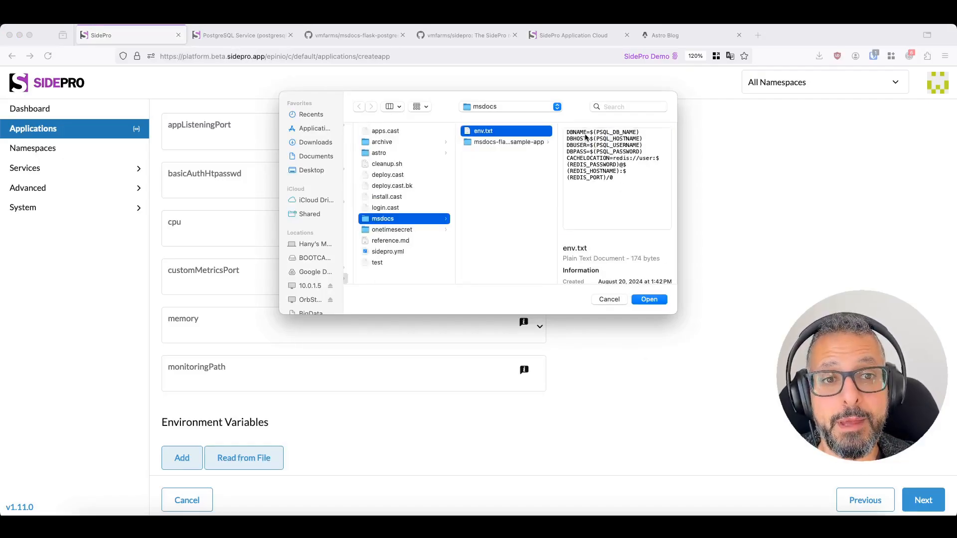
pyautogui.click(649, 300)
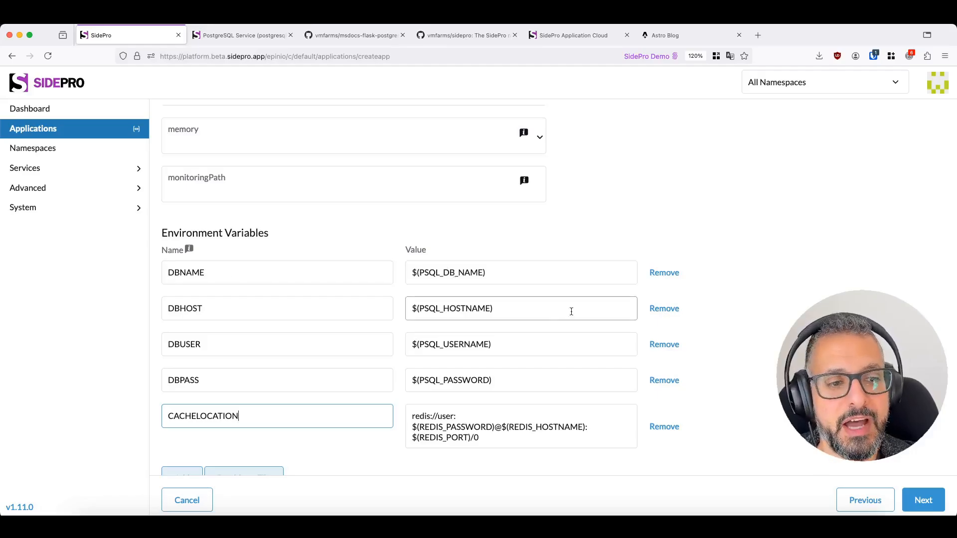
pyautogui.click(923, 498)
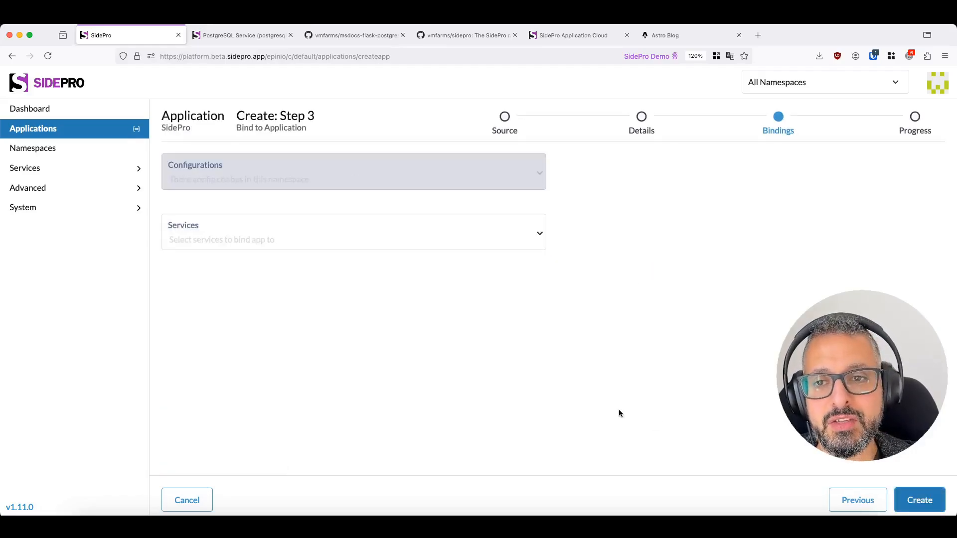
# - Bind the msdocs-db (postgresql-dev) service to the application and create it
pyautogui.click(205, 238)
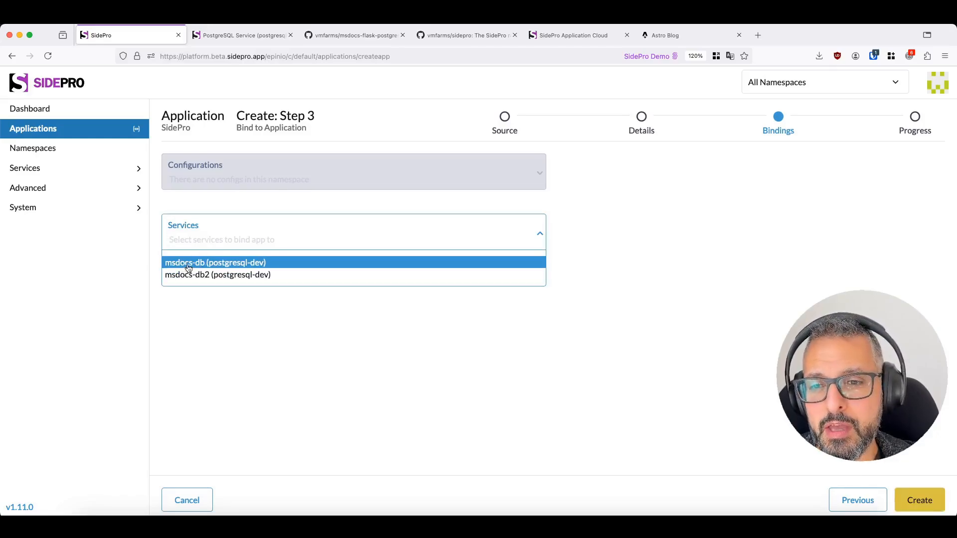
pyautogui.click(222, 263)
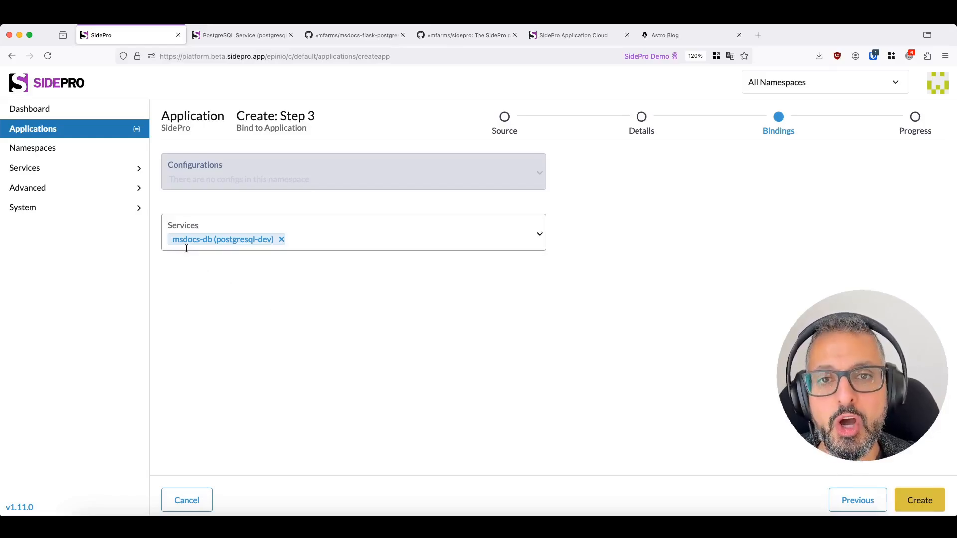
pyautogui.click(919, 500)
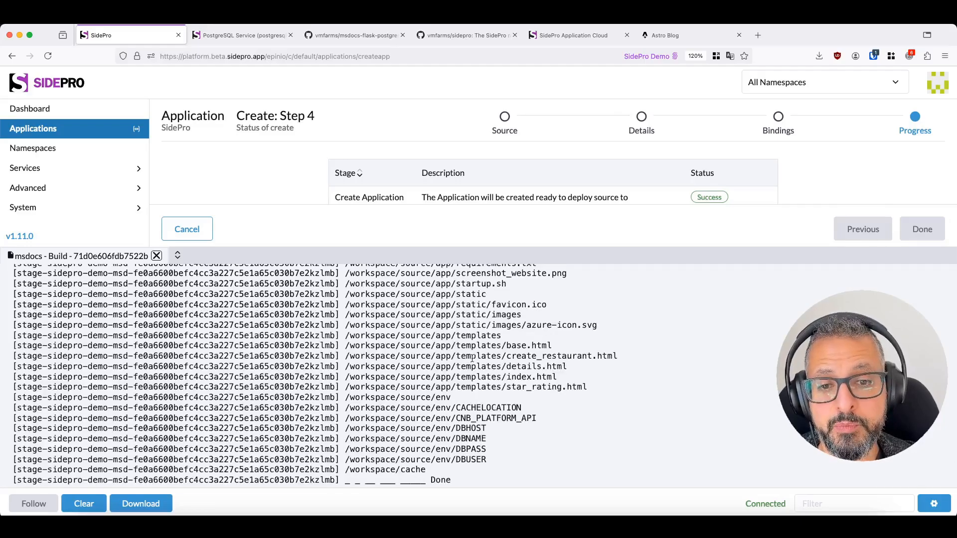
# - Examine the msdocs build log for the process type declared by the Procfile
pyautogui.scroll(1, 464, 378)
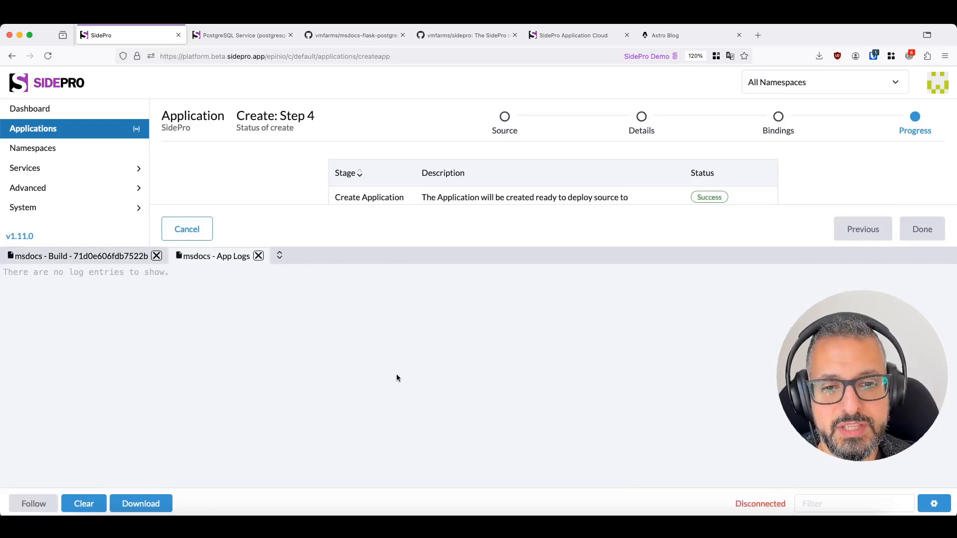
pyautogui.click(61, 256)
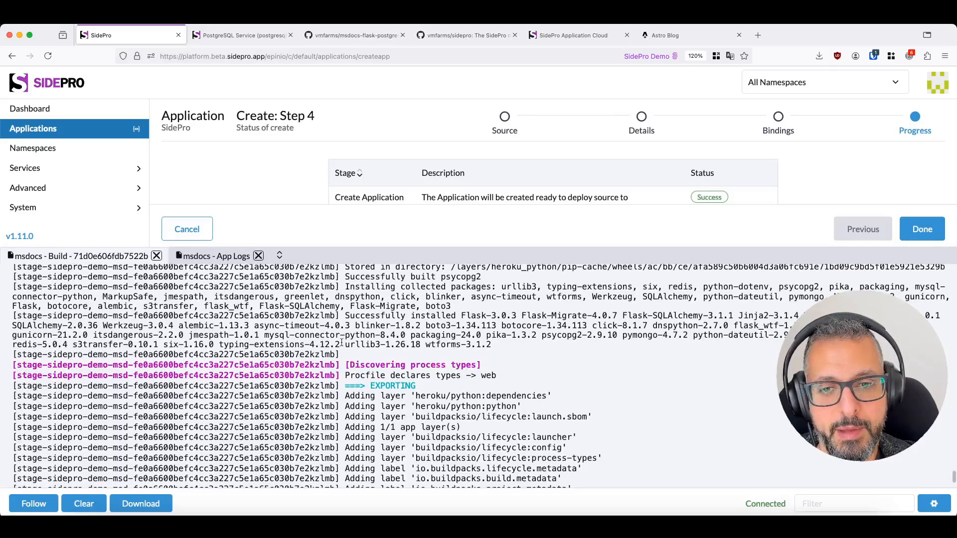
pyautogui.moveTo(354, 375); pyautogui.dragTo(448, 377)
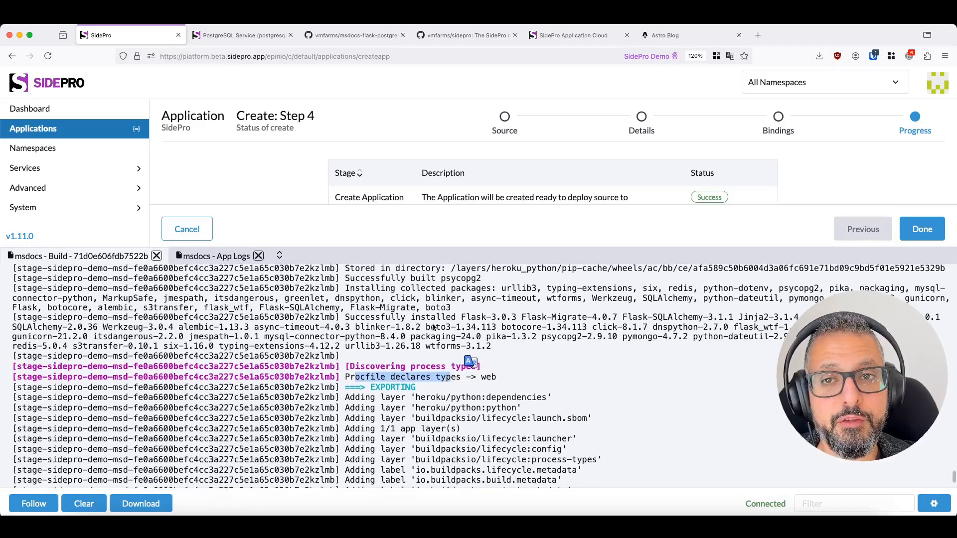
# - Switch to the sample app's GitHub repository and open its Procfile to read the web start command
pyautogui.click(324, 32)
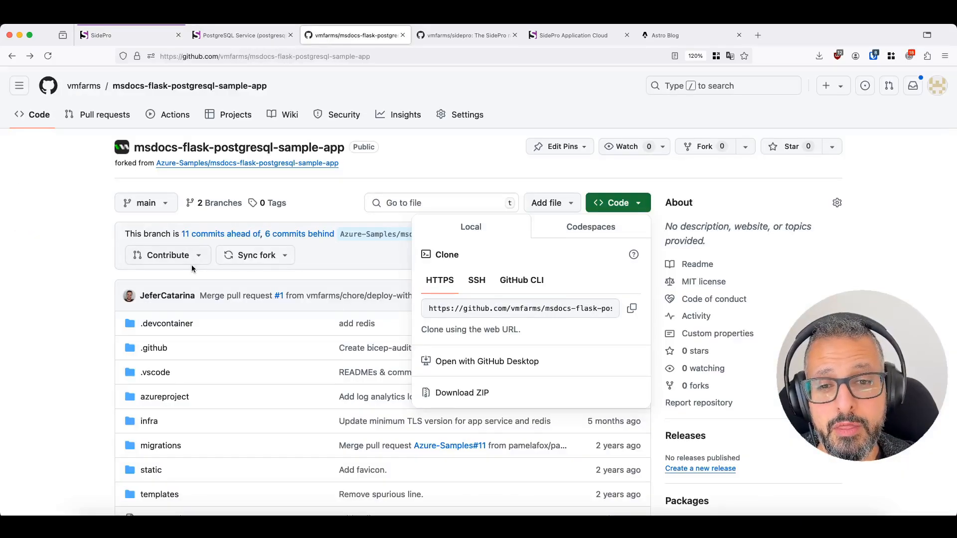
pyautogui.click(49, 309)
pyautogui.scroll(-2, 62, 317)
pyautogui.scroll(-5, 103, 337)
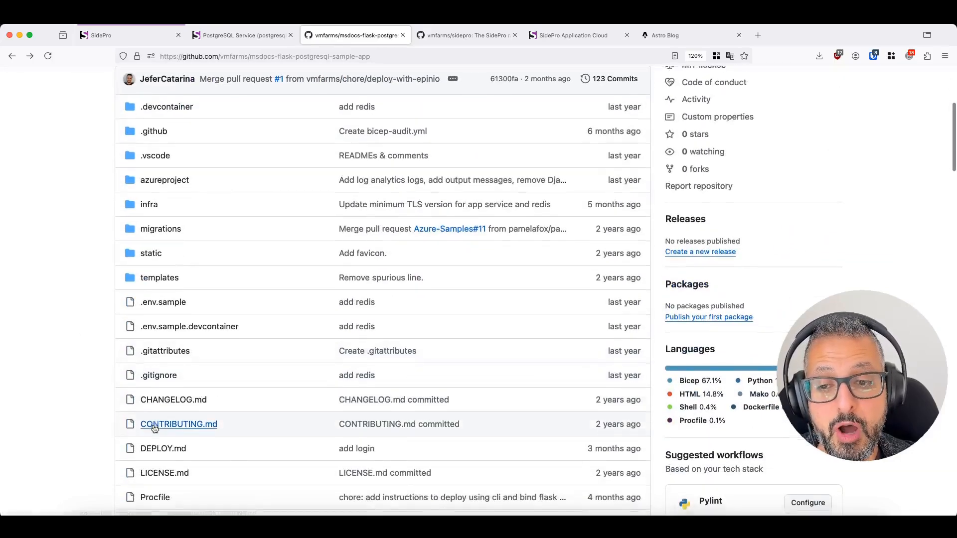
pyautogui.click(158, 416)
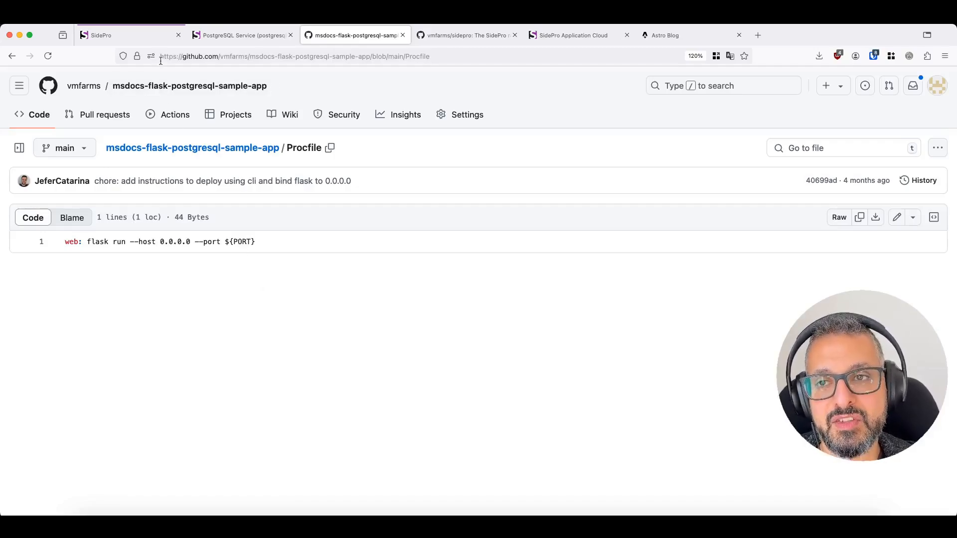
# - Return to SidePro, close the msdocs build and app logs, and finish the application creation
pyautogui.click(141, 41)
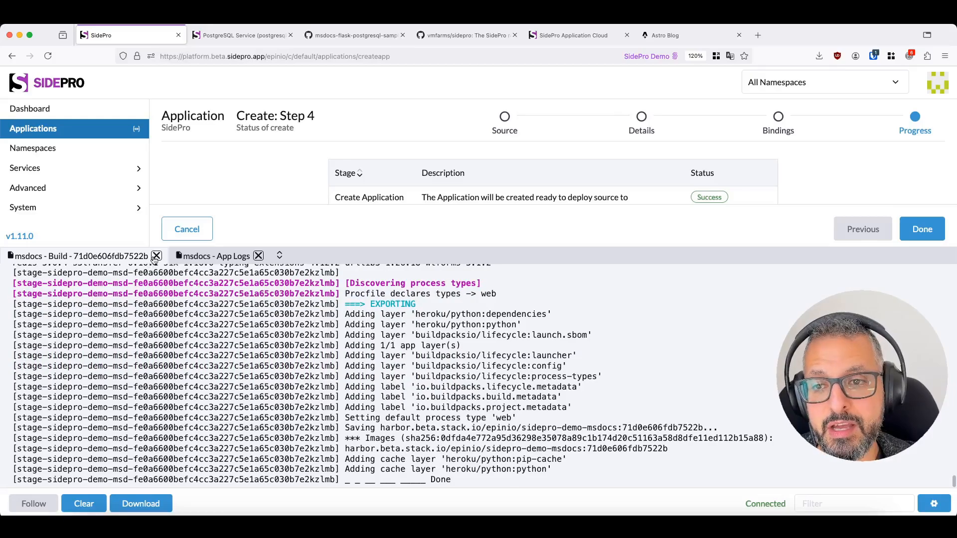
pyautogui.click(156, 256)
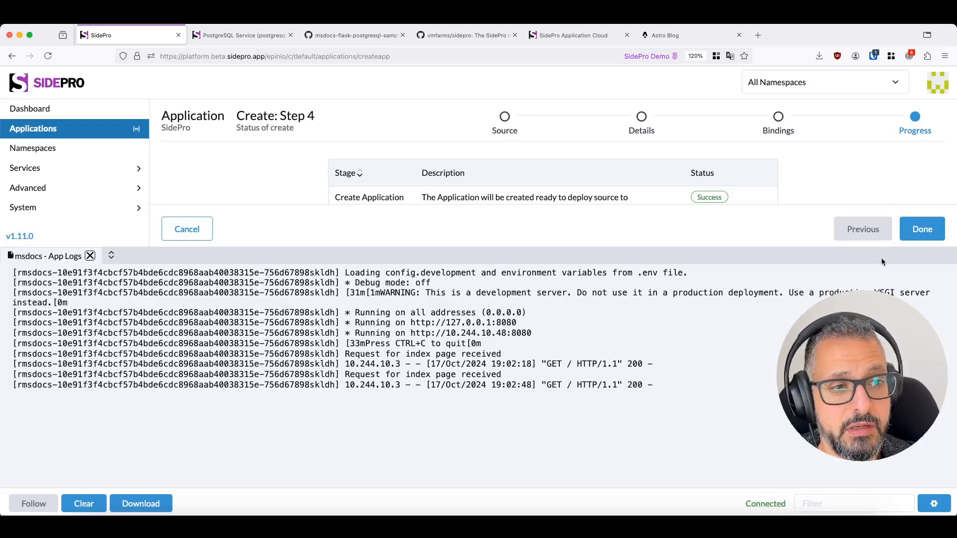
pyautogui.click(90, 256)
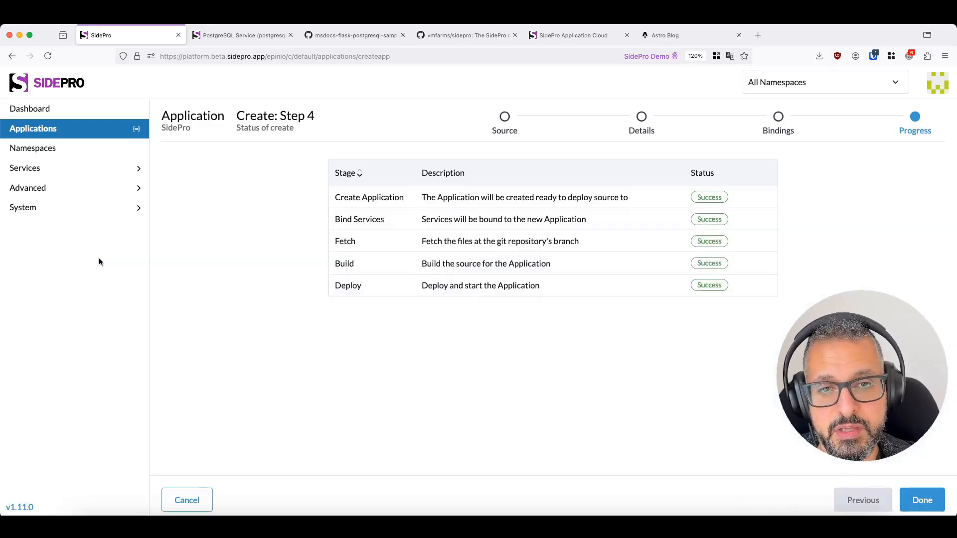
pyautogui.click(922, 501)
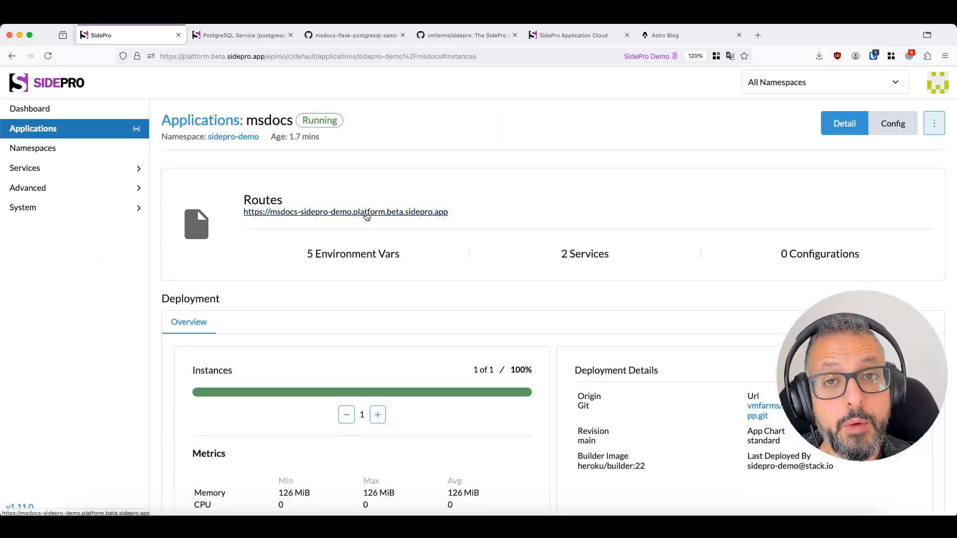
# - Open the deployed msdocs app through its route and view the details of the first listed restaurant
pyautogui.click(368, 212)
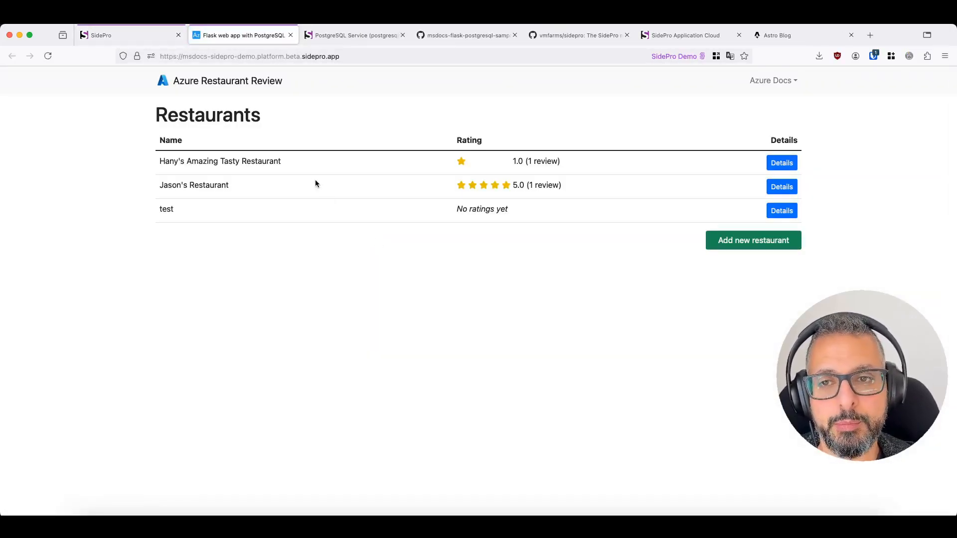
pyautogui.moveTo(157, 162); pyautogui.dragTo(223, 201)
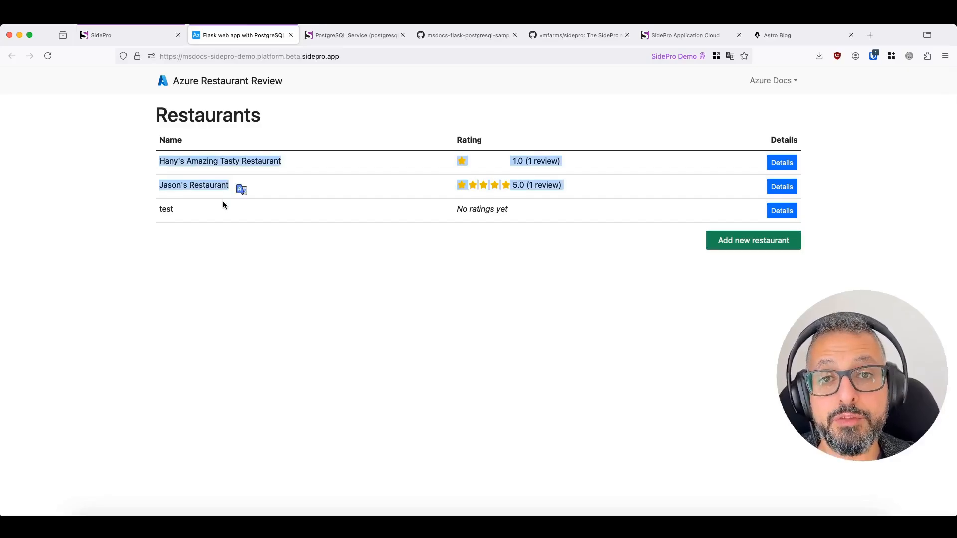
pyautogui.click(223, 201)
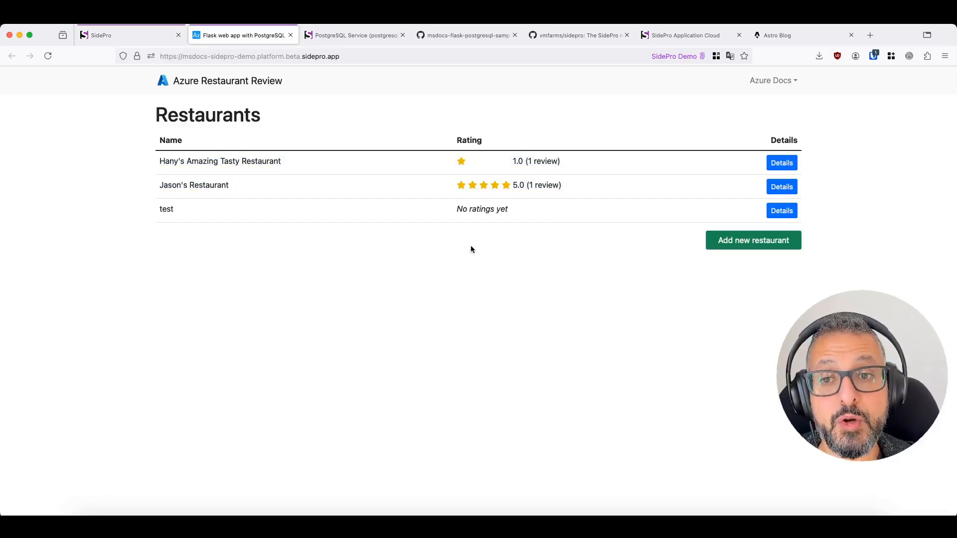
pyautogui.click(791, 168)
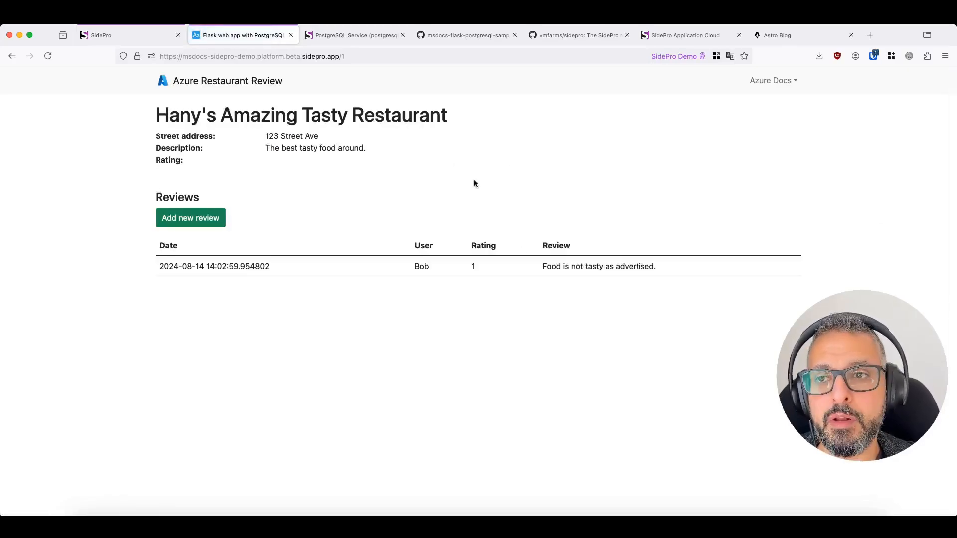